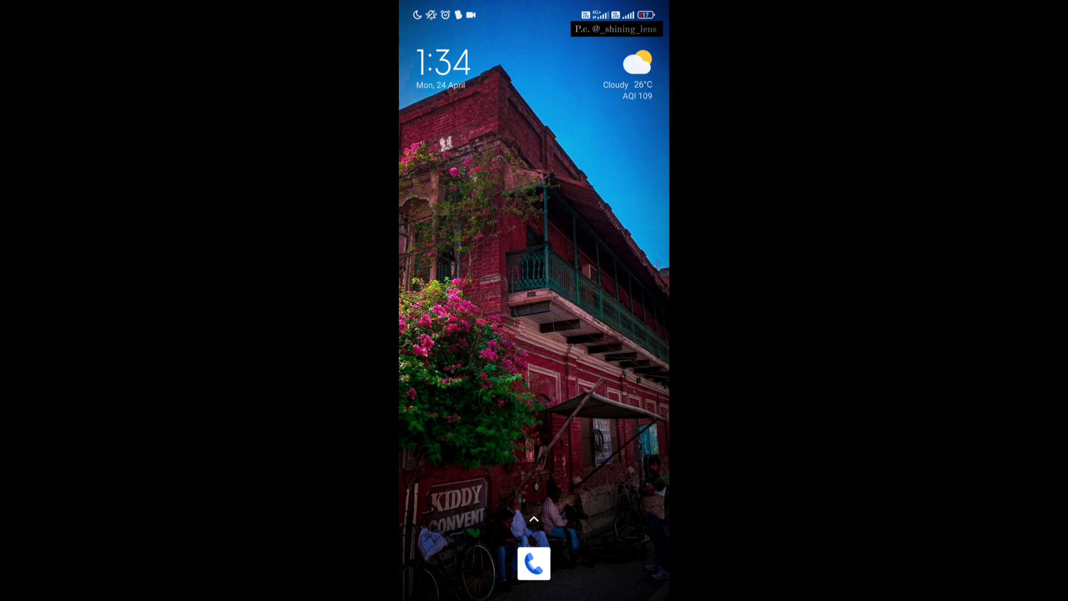
Step: Swipe up on the home screen to reveal the full list of installed apps
{"action": "left_click_drag", "start_coordinate": [534, 518], "coordinate": [534, 250]}
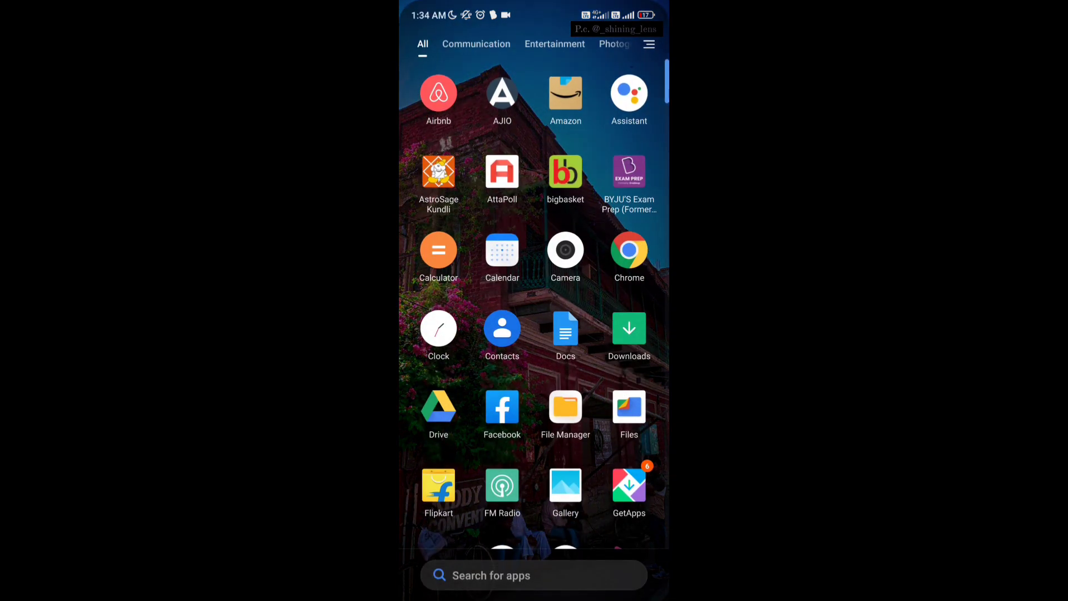
{"action": "left_click_drag", "start_coordinate": [534, 459], "coordinate": [535, 166]}
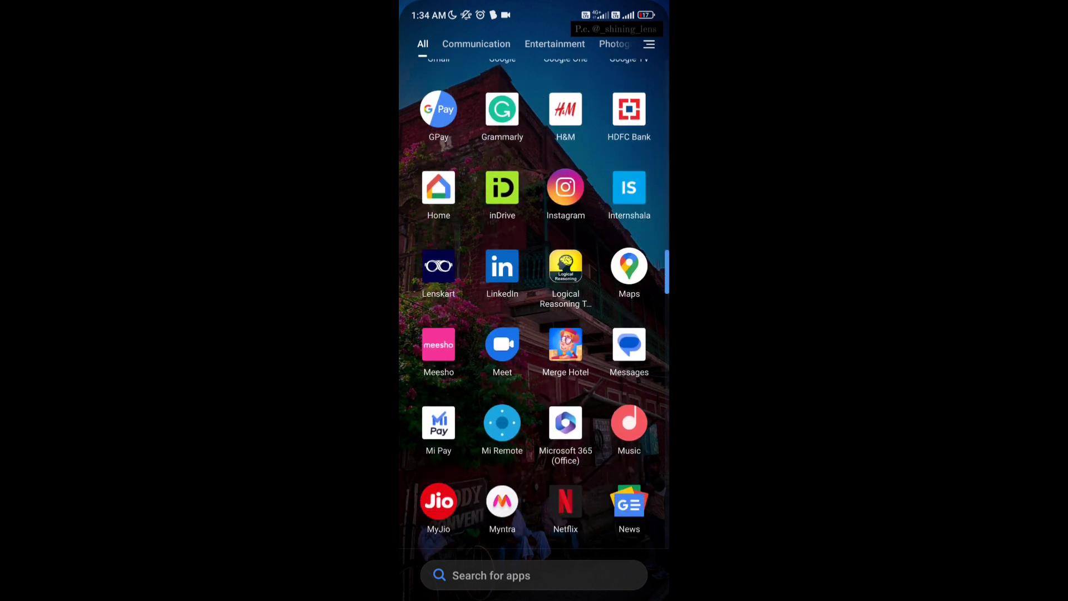
{"action": "mouse_move", "coordinate": [534, 459]}
{"action": "left_mouse_down"}
{"action": "mouse_move", "coordinate": [535, 167]}
{"action": "mouse_move", "coordinate": [534, 245]}
{"action": "left_mouse_up"}
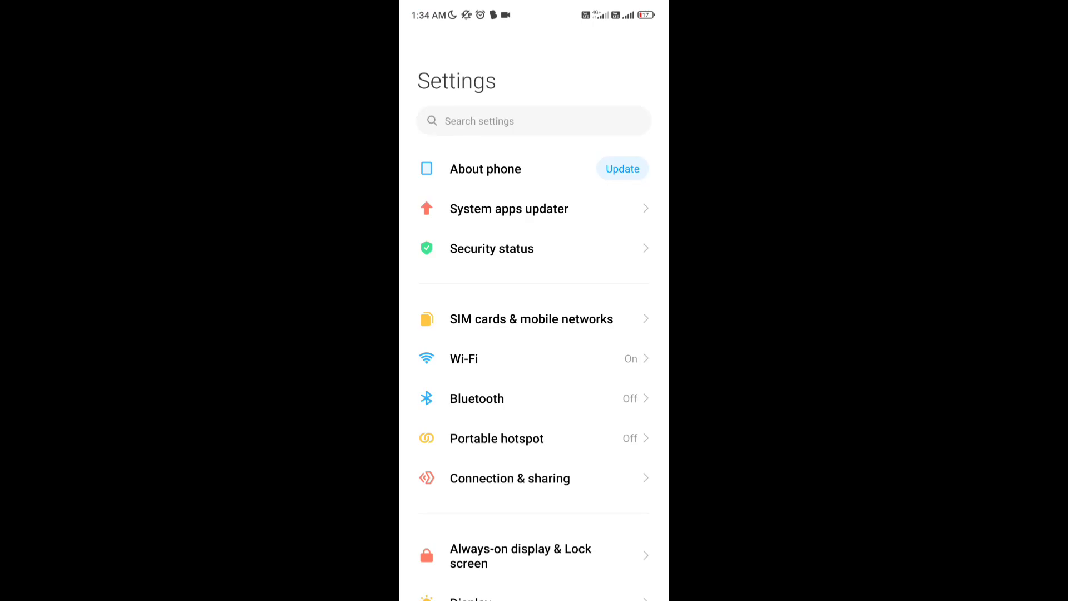
{"action": "scroll", "coordinate": [534, 334], "scroll_direction": "down", "scroll_amount": 1}
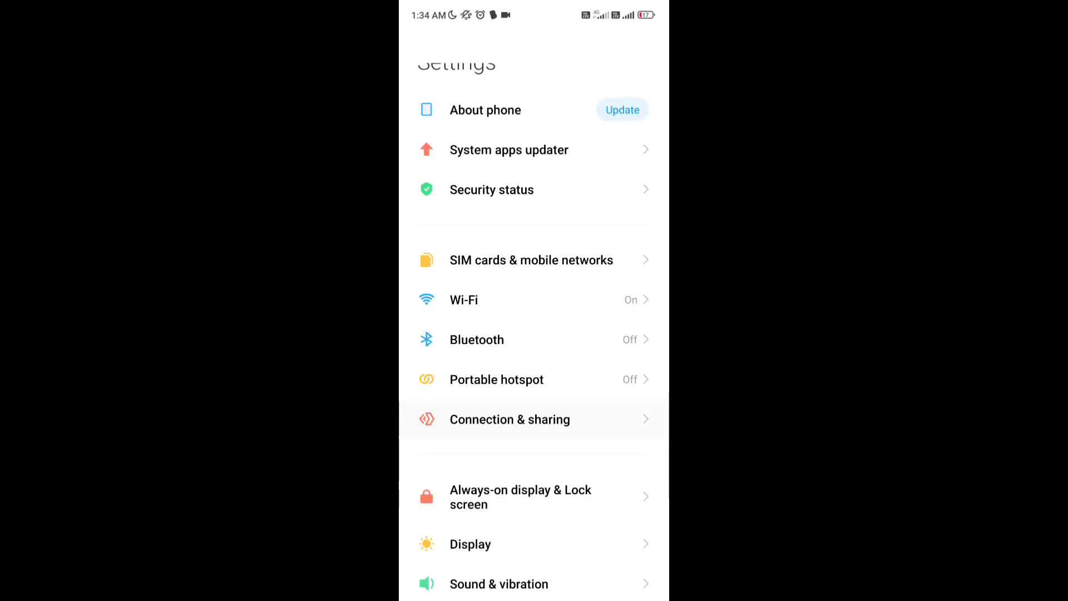
{"action": "scroll", "coordinate": [534, 334], "scroll_direction": "down", "scroll_amount": 5}
{"action": "scroll", "coordinate": [534, 334], "scroll_direction": "down", "scroll_amount": 2}
{"action": "scroll", "coordinate": [534, 333], "scroll_direction": "down", "scroll_amount": 2}
{"action": "scroll", "coordinate": [534, 334], "scroll_direction": "down", "scroll_amount": 3}
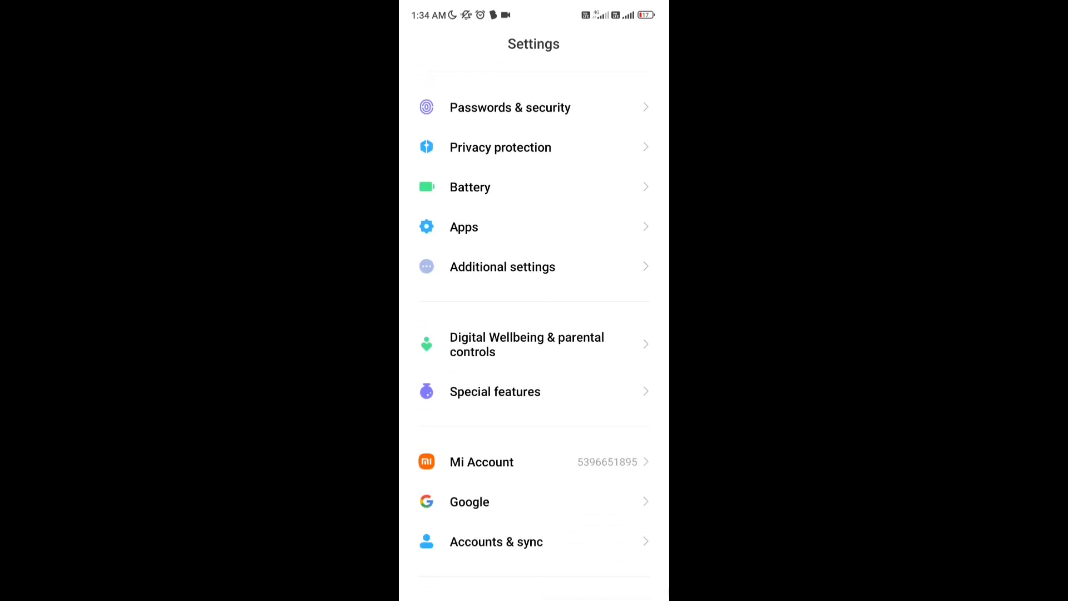
{"action": "scroll", "coordinate": [534, 334], "scroll_direction": "down", "scroll_amount": 2}
{"action": "scroll", "coordinate": [535, 333], "scroll_direction": "down", "scroll_amount": 1}
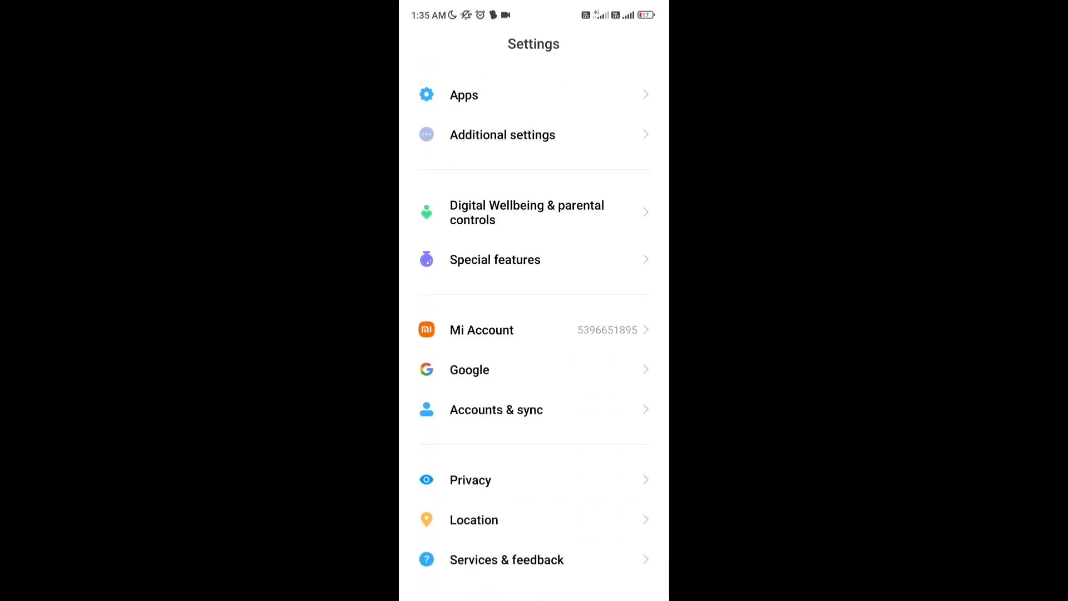
Step: From the Google settings page, go into 'Manage your Google Account'
{"action": "left_click", "coordinate": [534, 369]}
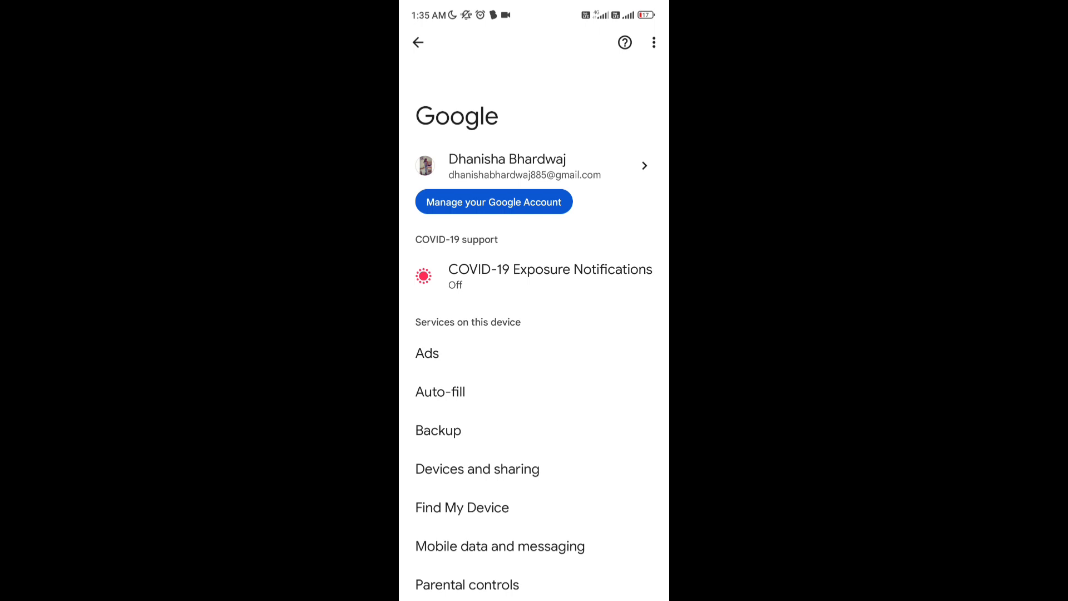
{"action": "left_click", "coordinate": [529, 202]}
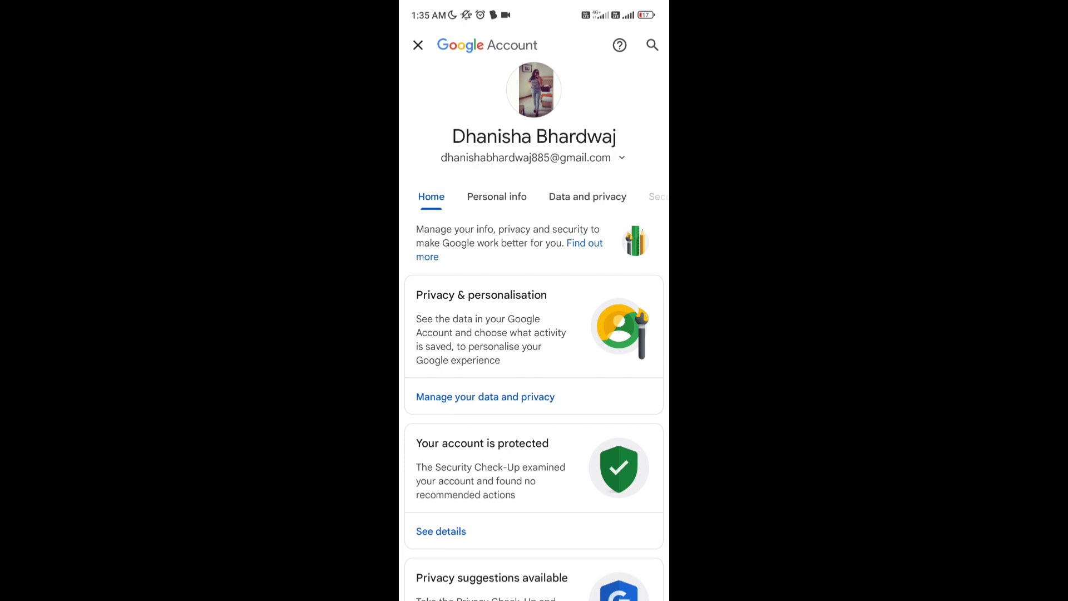
{"action": "mouse_move", "coordinate": [617, 195]}
{"action": "left_mouse_down"}
{"action": "mouse_move", "coordinate": [467, 195]}
{"action": "mouse_move", "coordinate": [618, 196]}
{"action": "mouse_move", "coordinate": [499, 196]}
{"action": "left_mouse_up"}
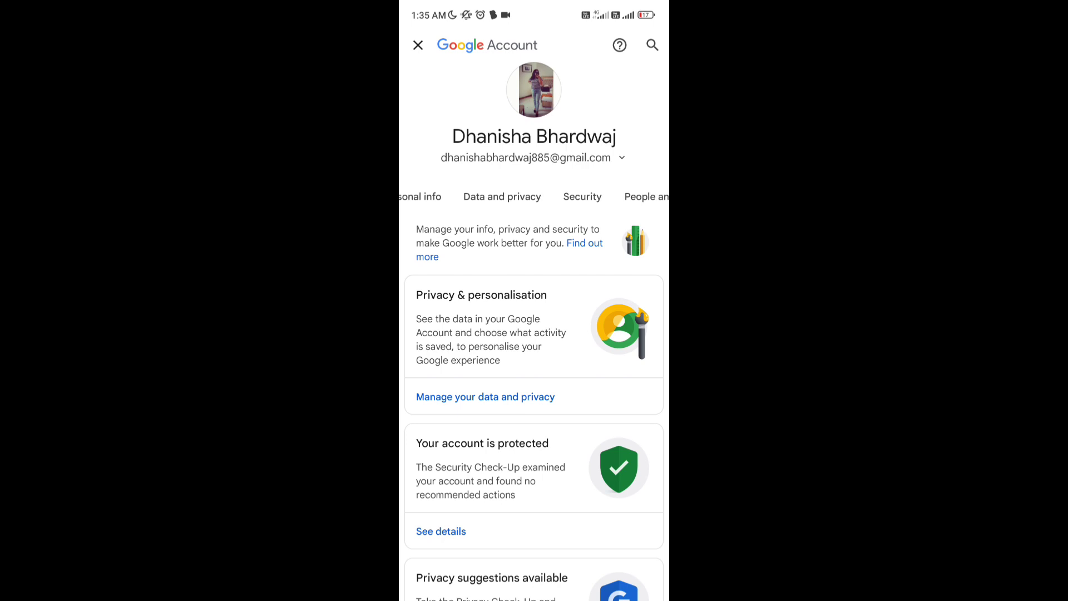
Step: Switch to the Security section of the Google Account
{"action": "left_click", "coordinate": [582, 196]}
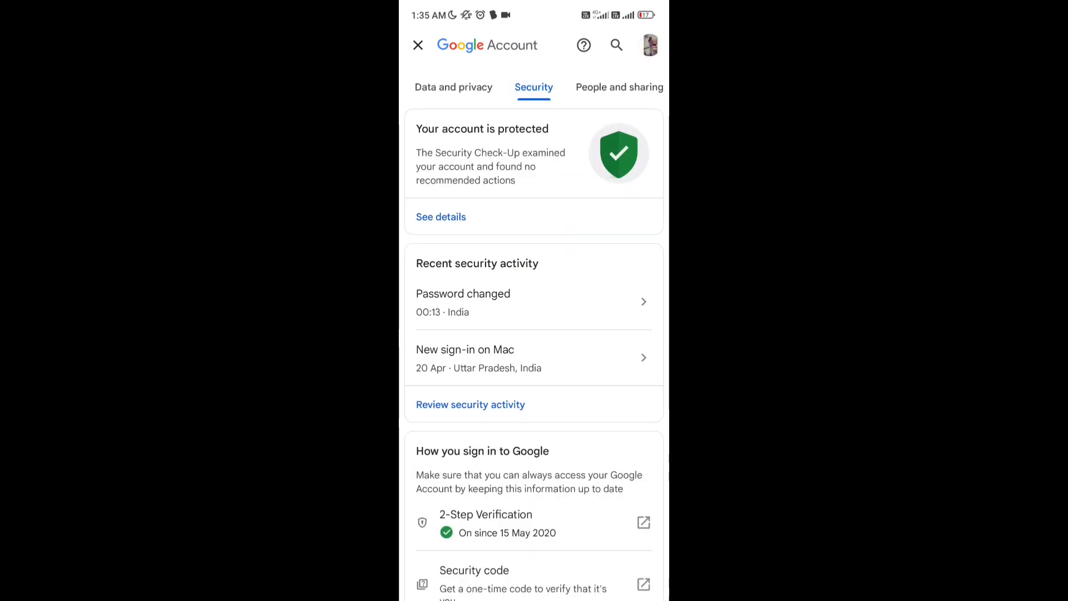
{"action": "scroll", "coordinate": [534, 350], "scroll_direction": "down", "scroll_amount": 10}
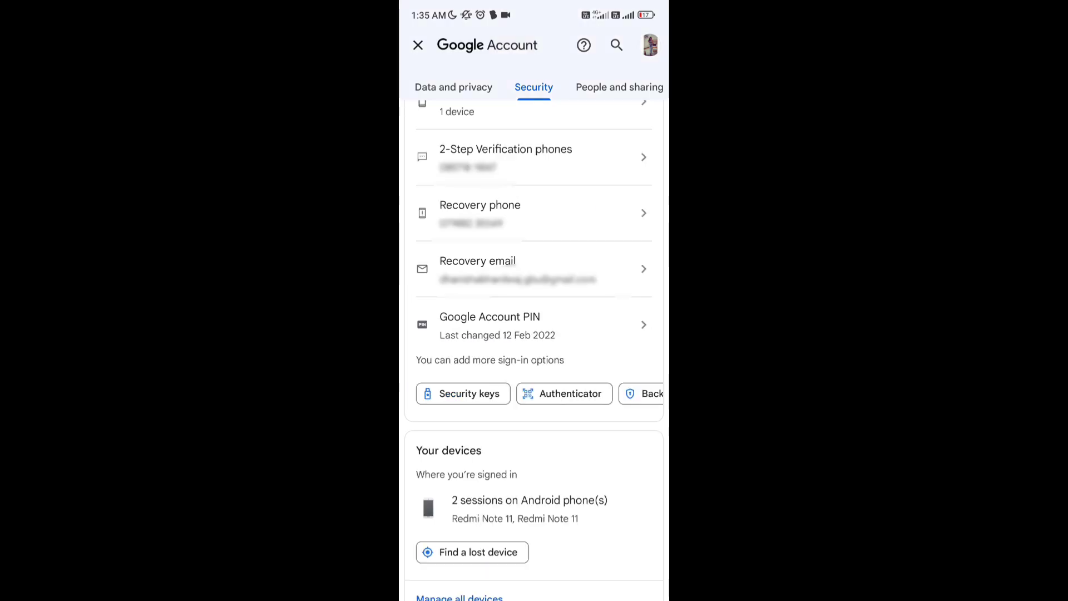
{"action": "scroll", "coordinate": [534, 350], "scroll_direction": "down", "scroll_amount": 2}
{"action": "scroll", "coordinate": [534, 350], "scroll_direction": "down", "scroll_amount": 4}
{"action": "scroll", "coordinate": [534, 351], "scroll_direction": "down", "scroll_amount": 2}
{"action": "scroll", "coordinate": [534, 350], "scroll_direction": "down", "scroll_amount": 3}
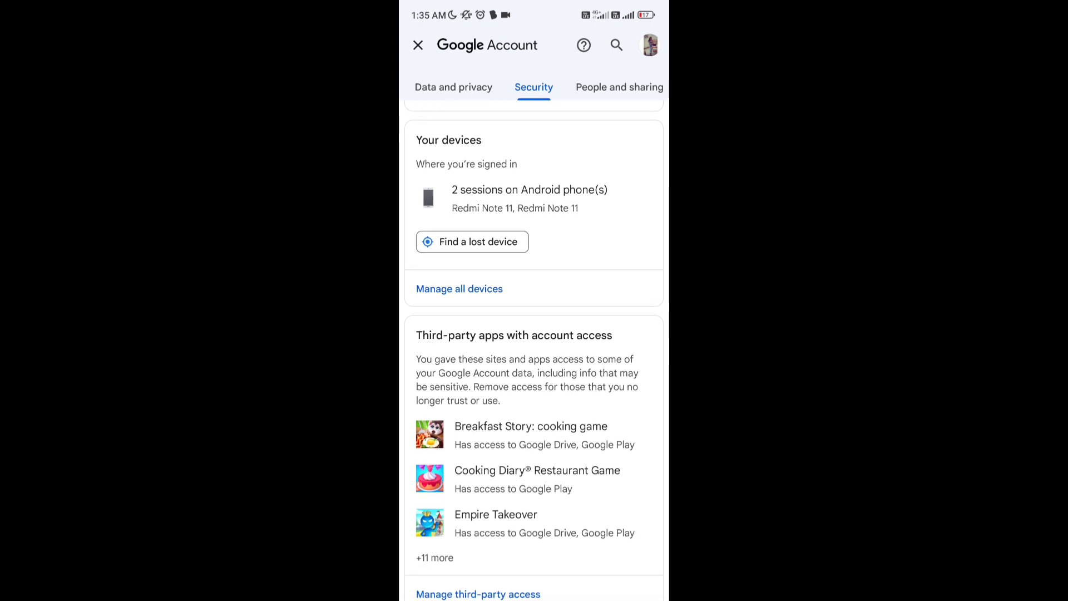
{"action": "scroll", "coordinate": [534, 350], "scroll_direction": "down", "scroll_amount": 3}
{"action": "scroll", "coordinate": [534, 351], "scroll_direction": "down", "scroll_amount": 5}
{"action": "scroll", "coordinate": [534, 351], "scroll_direction": "down", "scroll_amount": 1}
{"action": "scroll", "coordinate": [534, 350], "scroll_direction": "down", "scroll_amount": 8}
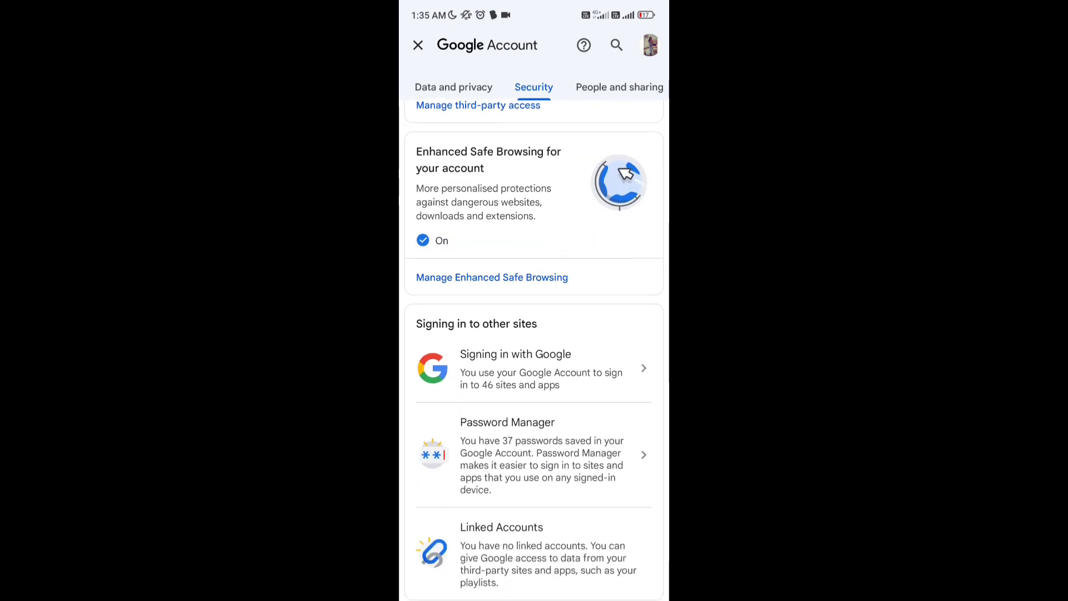
{"action": "scroll", "coordinate": [534, 351], "scroll_direction": "down", "scroll_amount": 1}
{"action": "scroll", "coordinate": [534, 351], "scroll_direction": "down", "scroll_amount": 5}
{"action": "scroll", "coordinate": [534, 351], "scroll_direction": "down", "scroll_amount": 1}
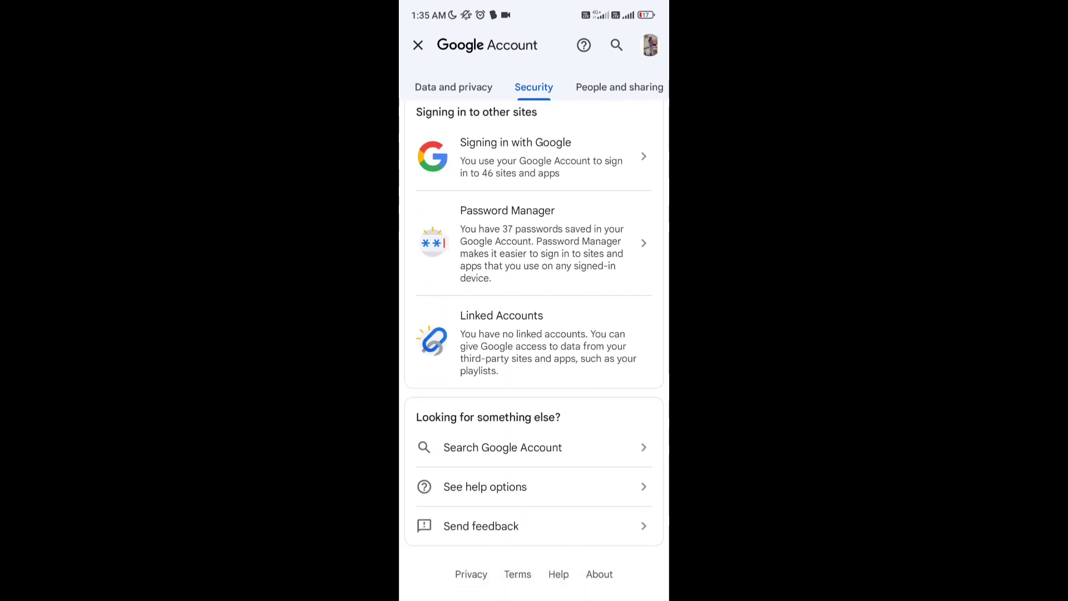
{"action": "scroll", "coordinate": [534, 350], "scroll_direction": "up", "scroll_amount": 1}
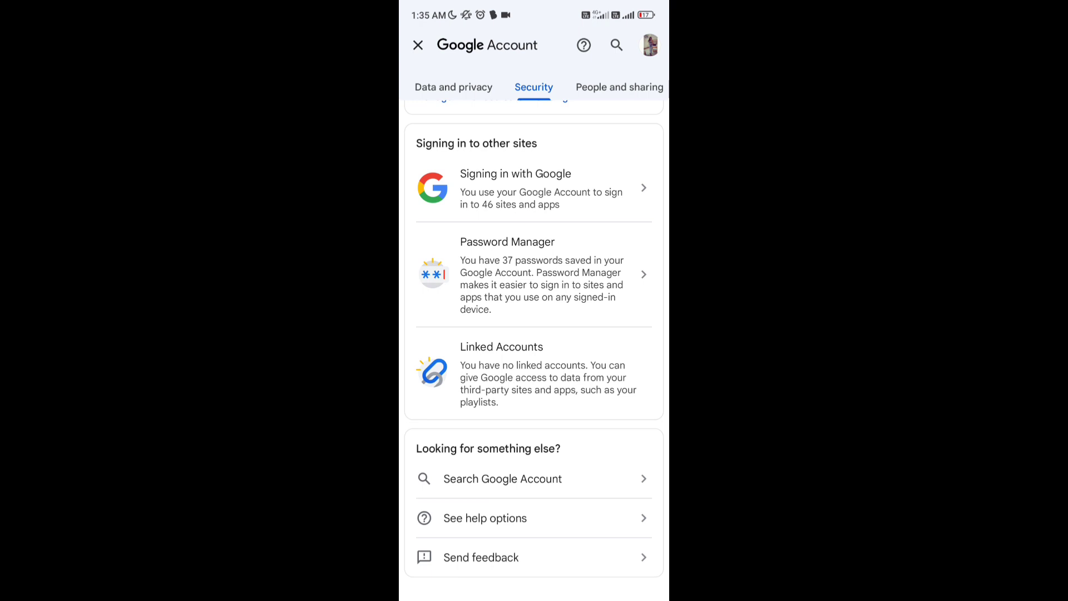
Step: Enter Password Manager to see the list of saved website passwords
{"action": "left_click", "coordinate": [542, 276]}
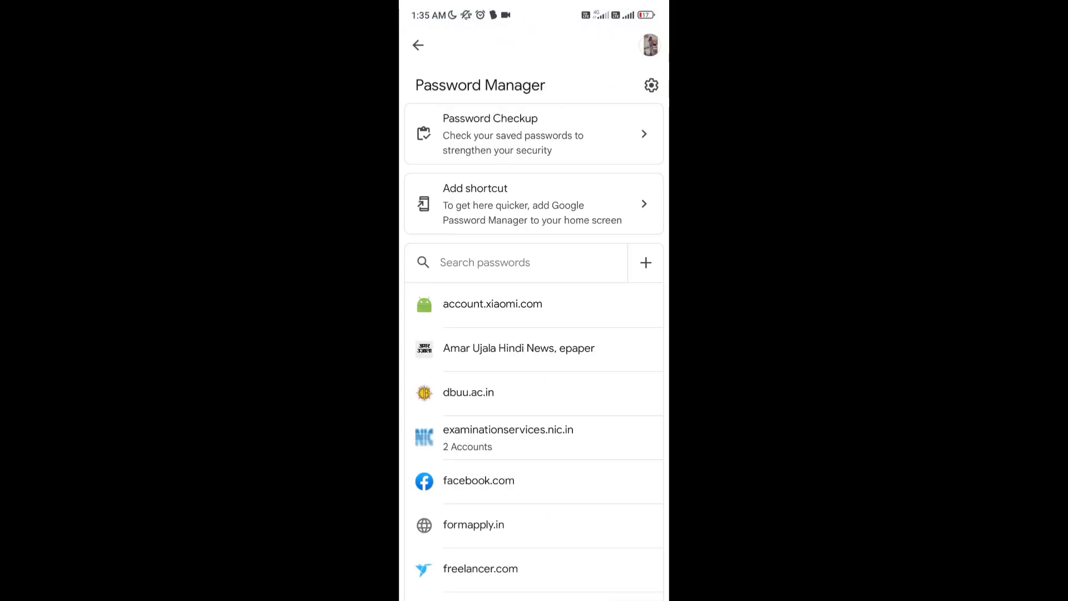
{"action": "scroll", "coordinate": [535, 350], "scroll_direction": "down", "scroll_amount": 4}
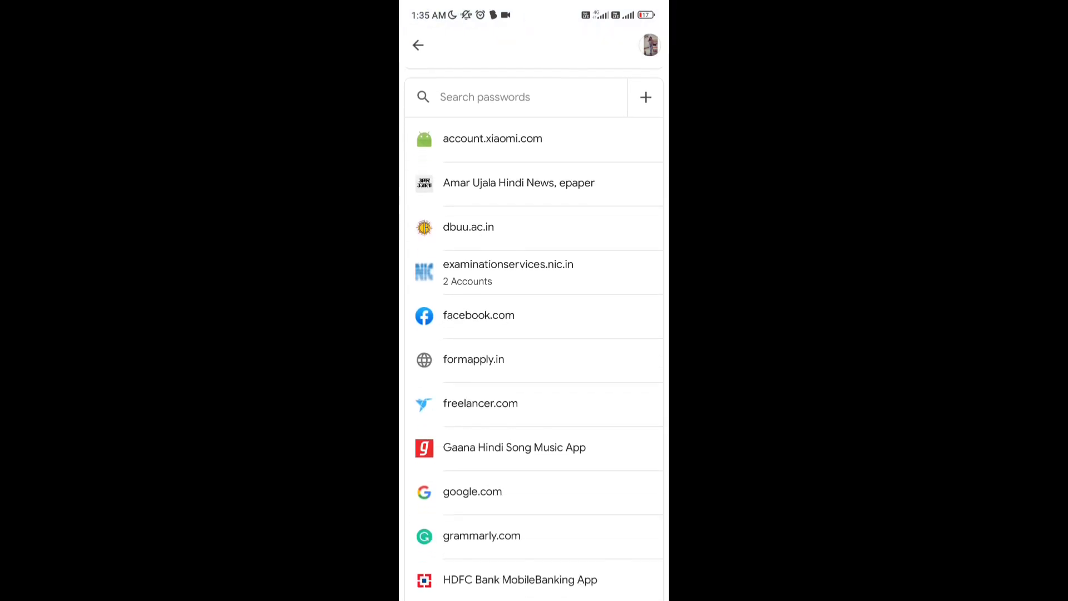
{"action": "scroll", "coordinate": [534, 334], "scroll_direction": "down", "scroll_amount": 8}
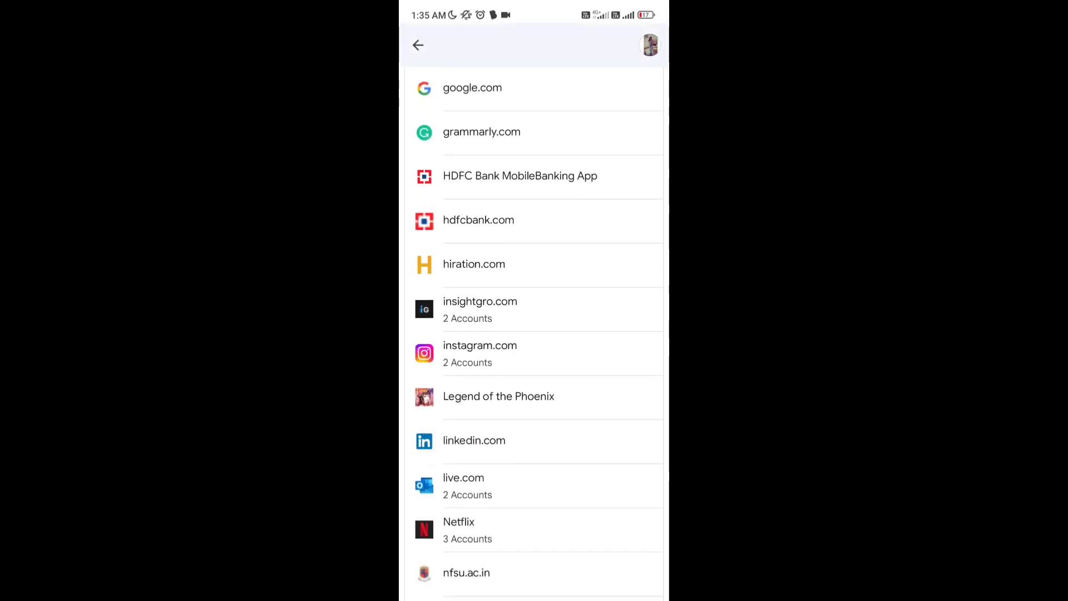
Step: Show the instagram.com entry's details with its two saved accounts, passwords masked
{"action": "left_click", "coordinate": [501, 354]}
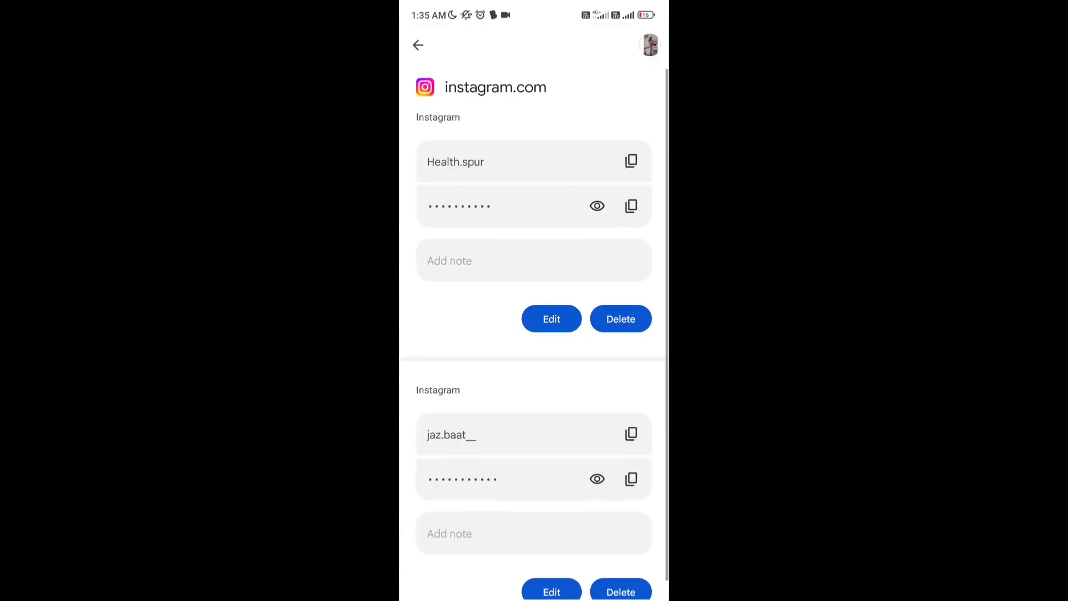
{"action": "scroll", "coordinate": [534, 334], "scroll_direction": "down", "scroll_amount": 1}
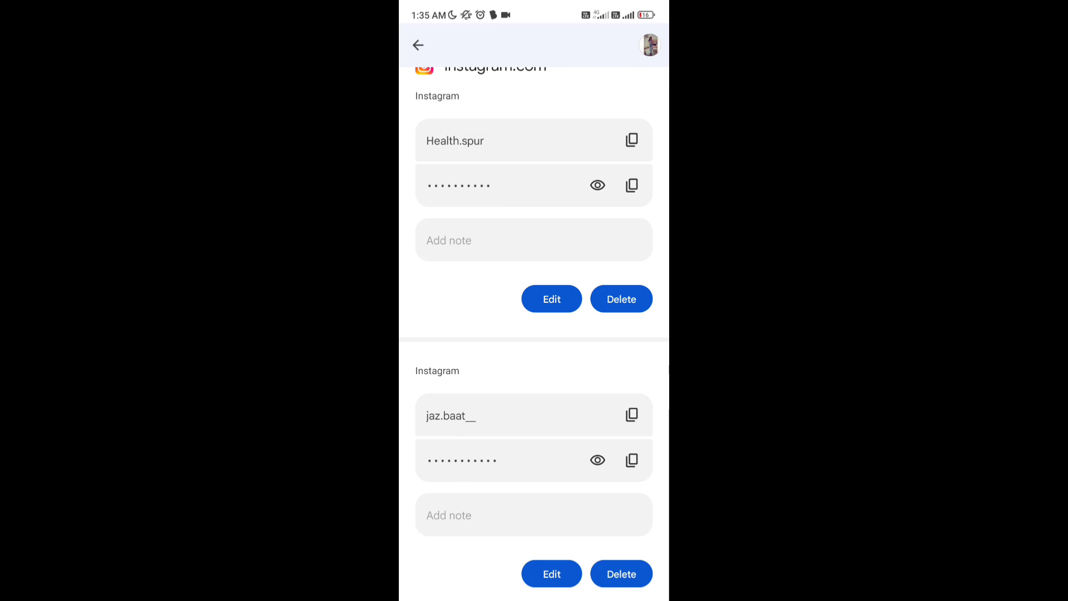
{"action": "scroll", "coordinate": [534, 334], "scroll_direction": "up", "scroll_amount": 1}
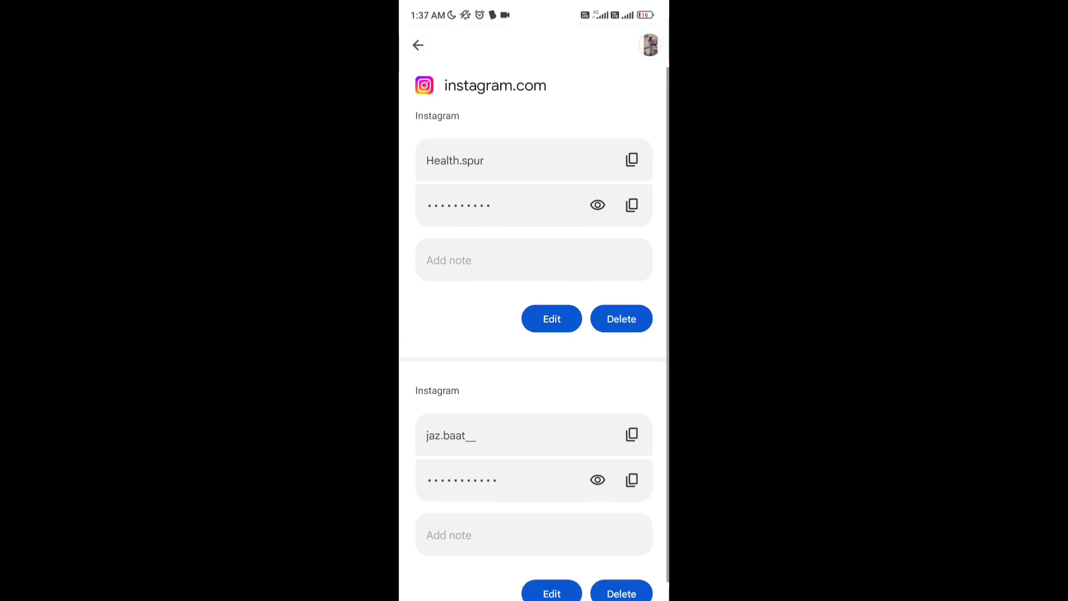
{"action": "scroll", "coordinate": [534, 334], "scroll_direction": "down", "scroll_amount": 1}
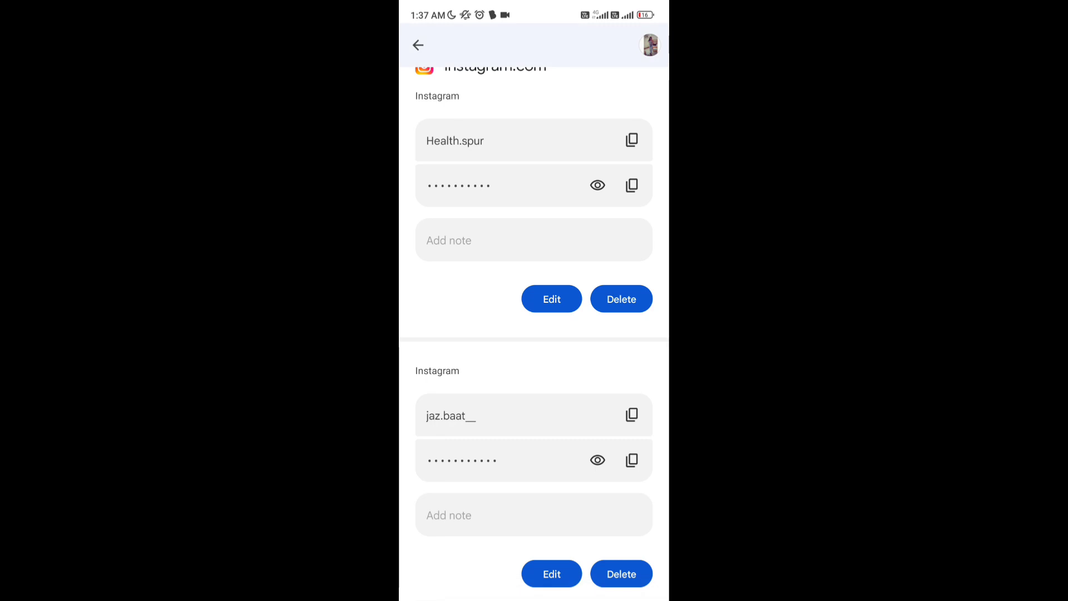